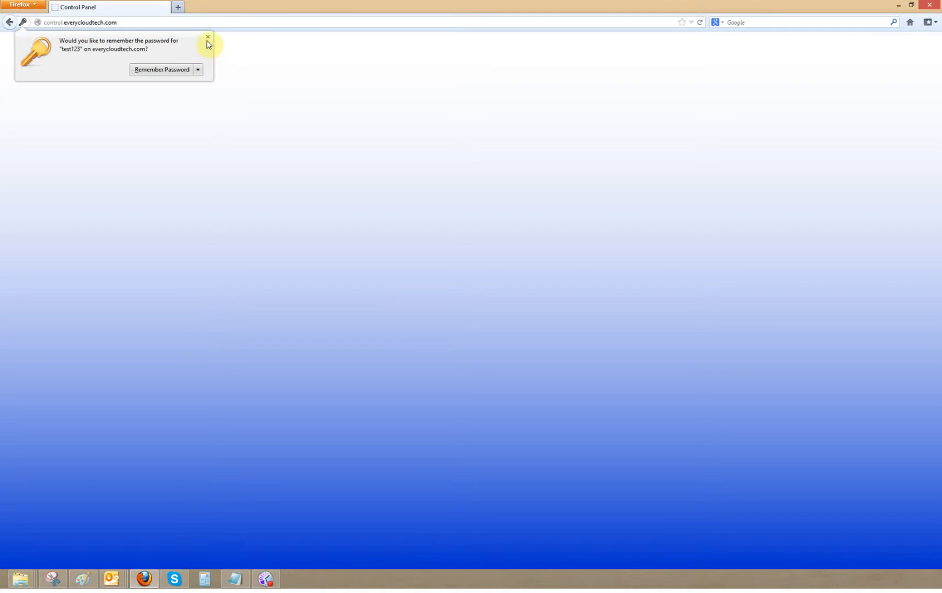
# Step: Dismiss Firefox's Remember Password popup to reveal the Workspace Email Search page
pyautogui.click(272, 294)
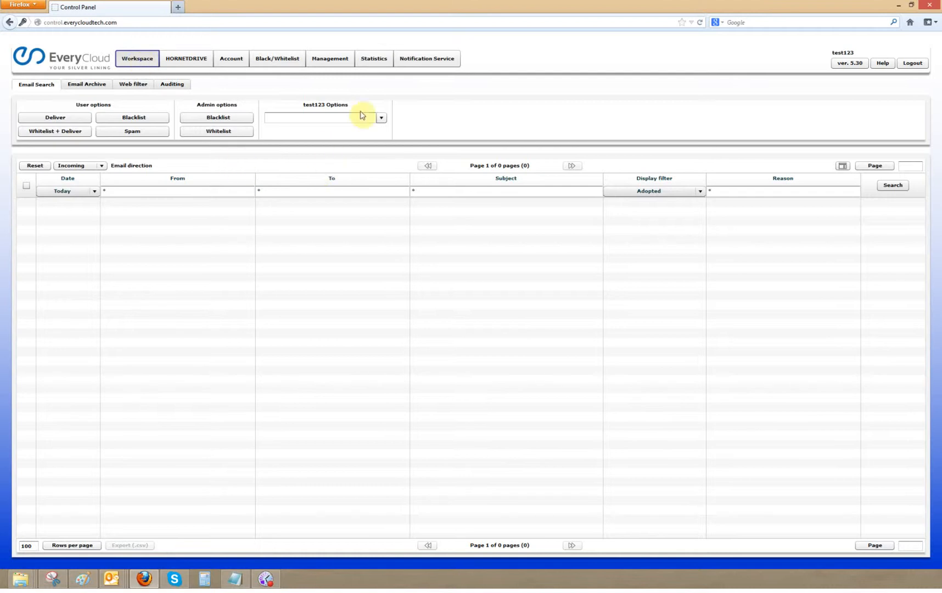
# Step: In Management, select the partner in the tree and start a new client form
pyautogui.click(339, 60)
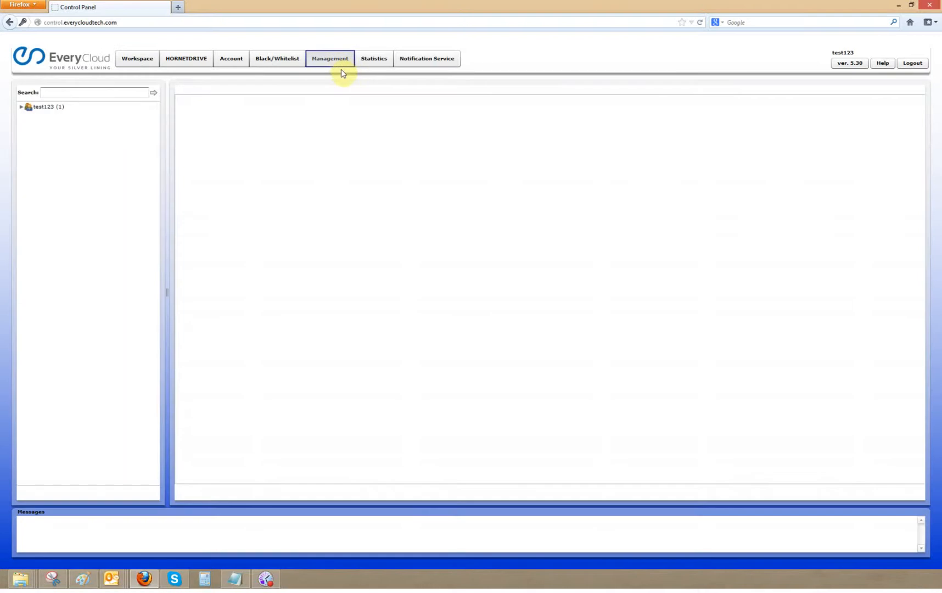
pyautogui.click(47, 105)
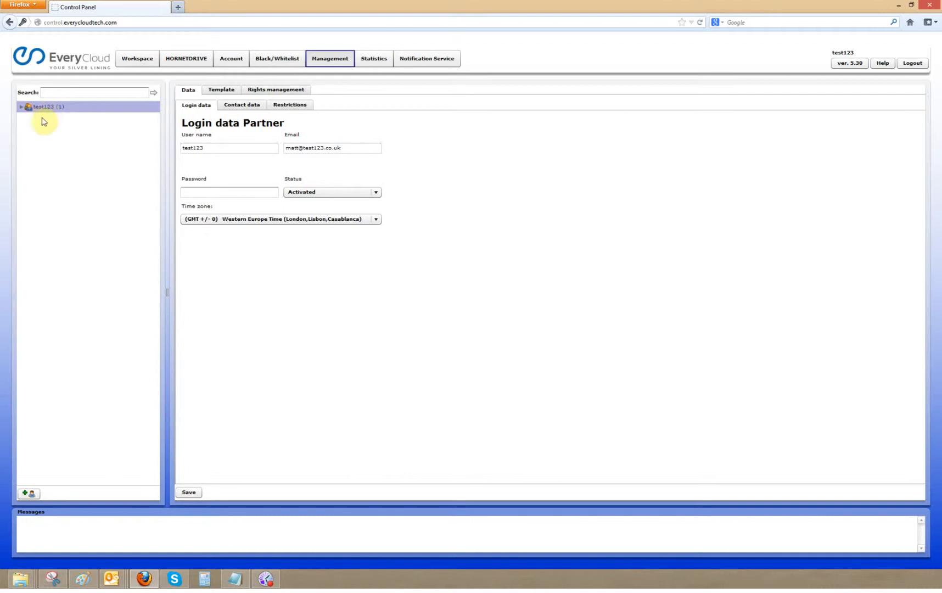
pyautogui.click(30, 494)
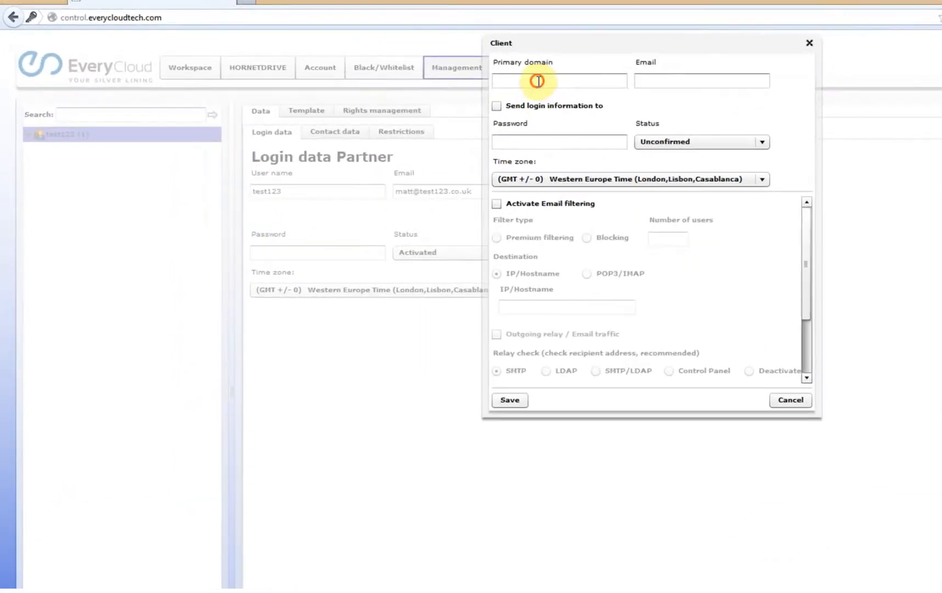
# Step: Fill in primary domain test1.co.uk, the client's support e-mail address and a password
pyautogui.click(537, 80)
pyautogui.write('test')
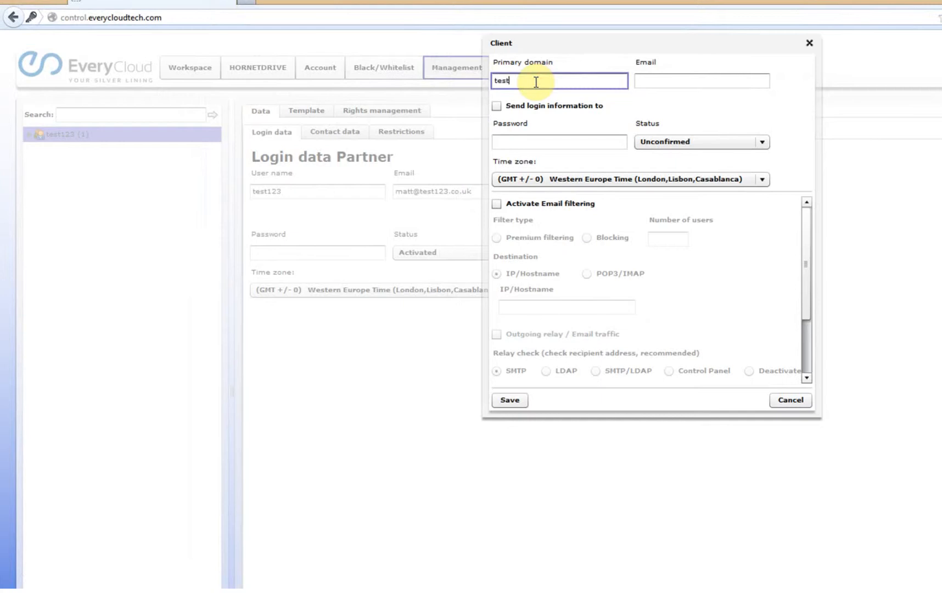
pyautogui.write('1.co.uk')
pyautogui.press('Tab')
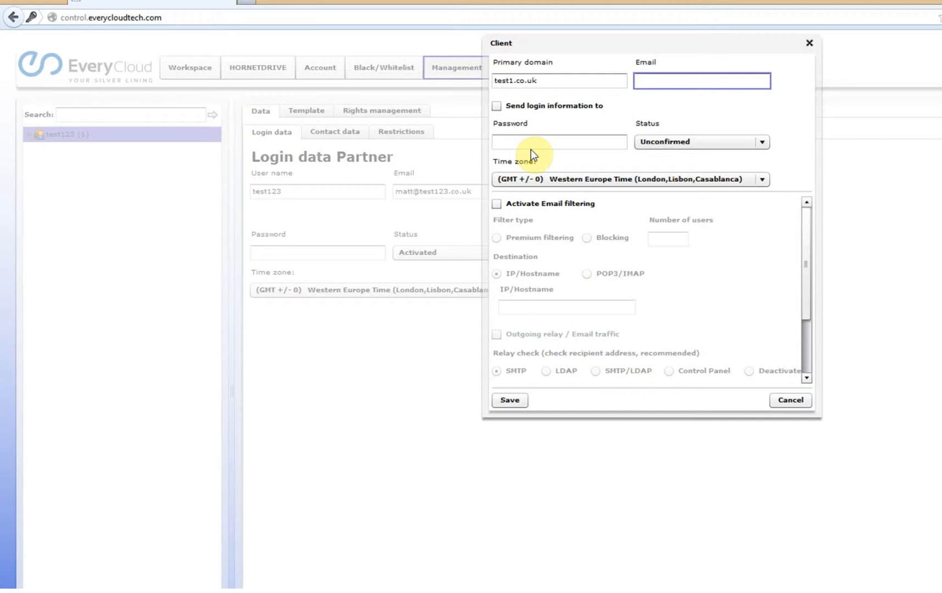
pyautogui.click(665, 81)
pyautogui.write('support@test1.co.uk')
pyautogui.click(507, 143)
pyautogui.write('*******')
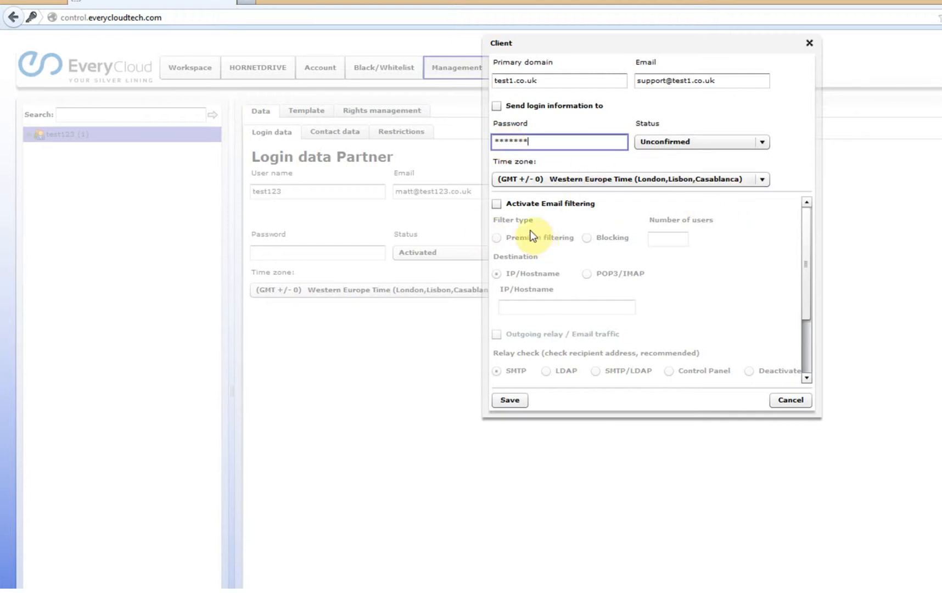
# Step: Activate email filtering with Premium filtering, accepting the warning, and set users to 10
pyautogui.click(497, 204)
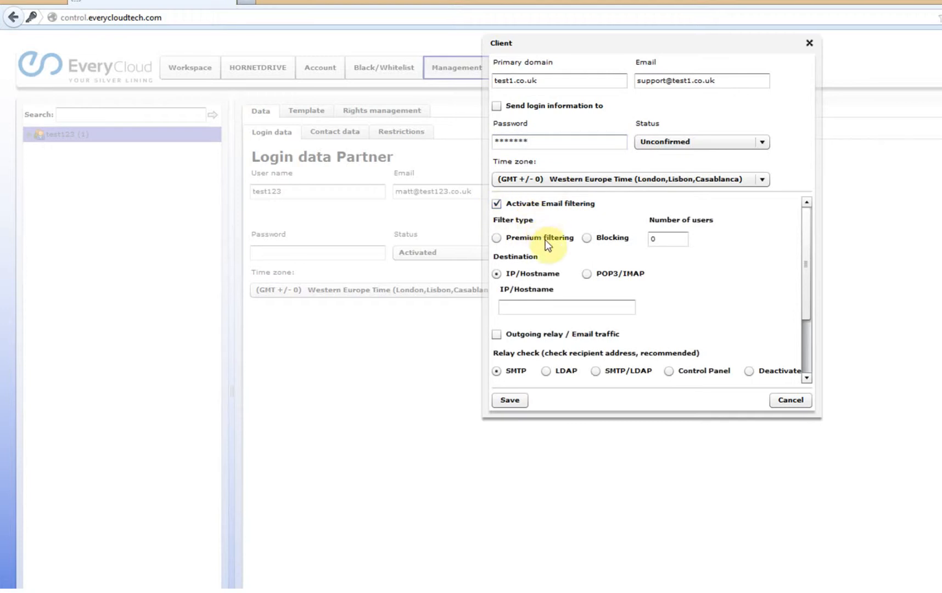
pyautogui.click(494, 237)
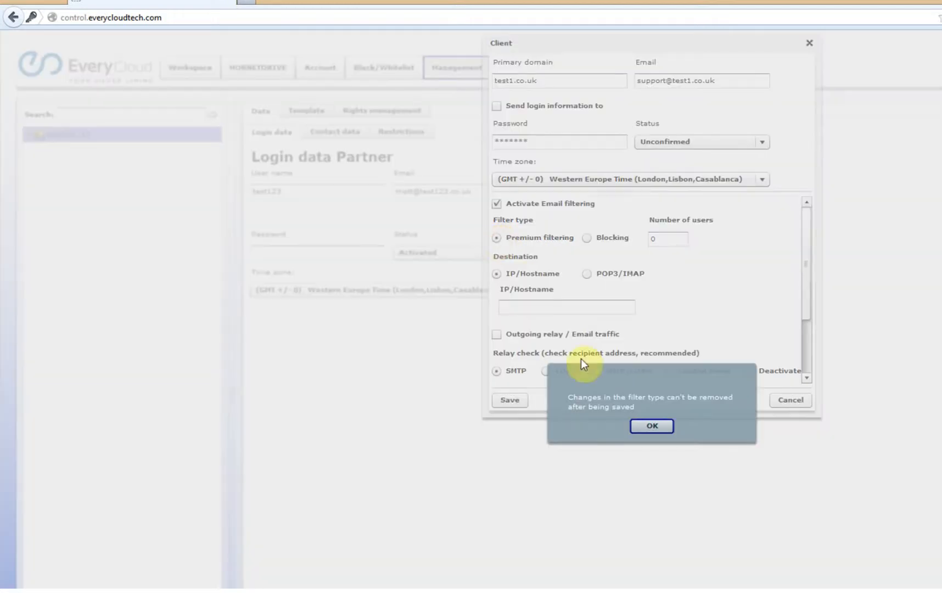
pyautogui.click(654, 428)
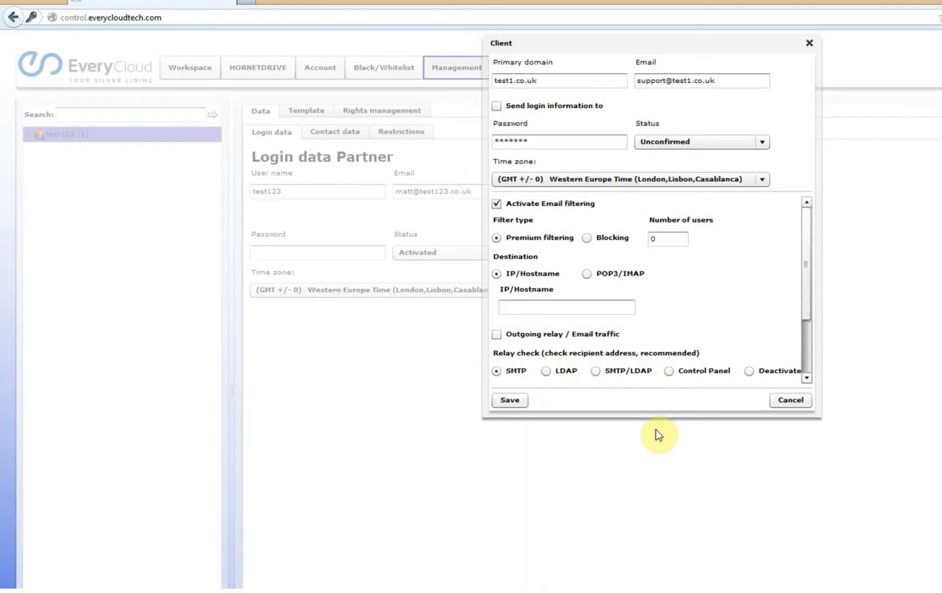
pyautogui.click(670, 239)
pyautogui.press('BackSpace')
pyautogui.write('10')
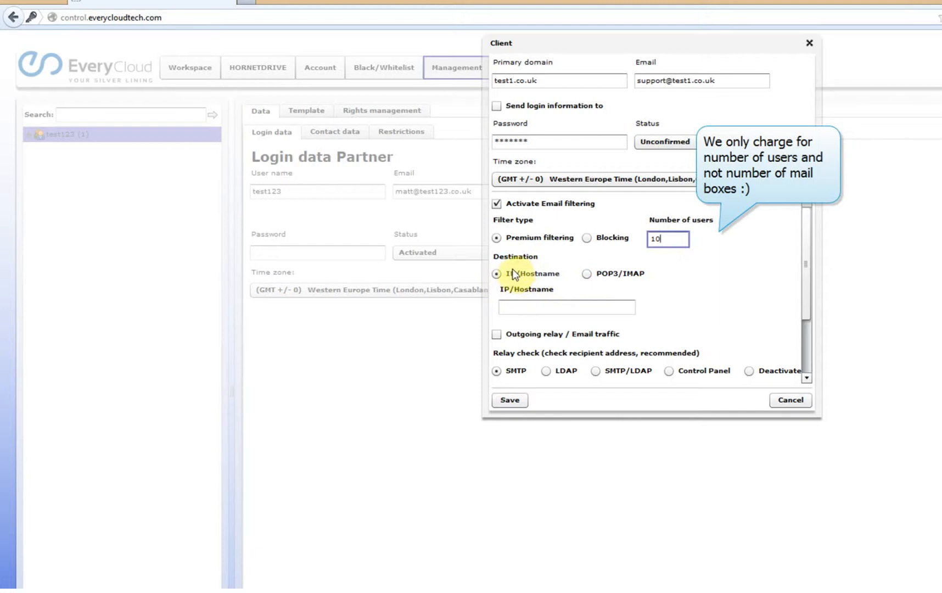
# Step: Route mail to host mail.test1.co.uk and enable outgoing relay from 1.1.1.1
pyautogui.click(514, 306)
pyautogui.write('mail')
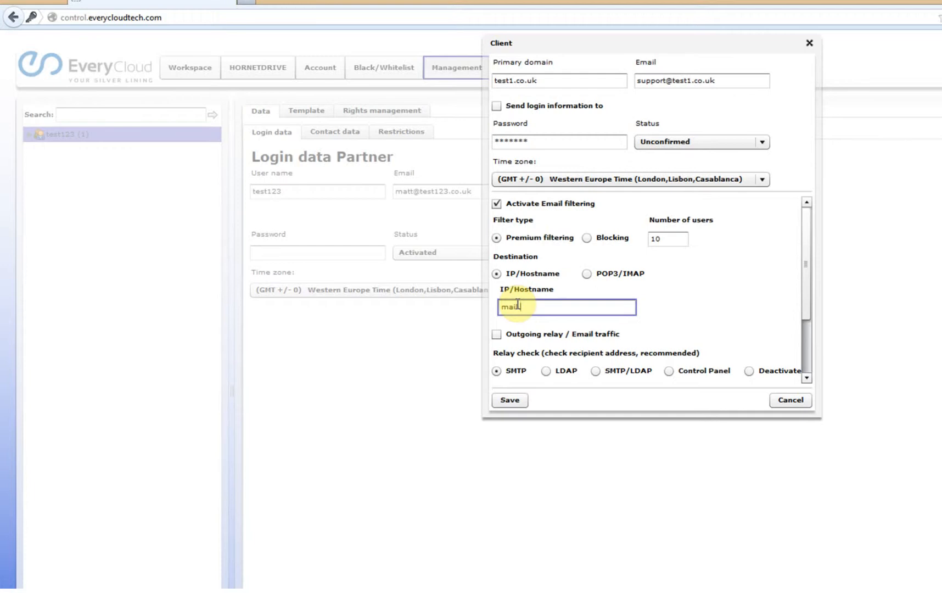
pyautogui.write('.test1.co.uk')
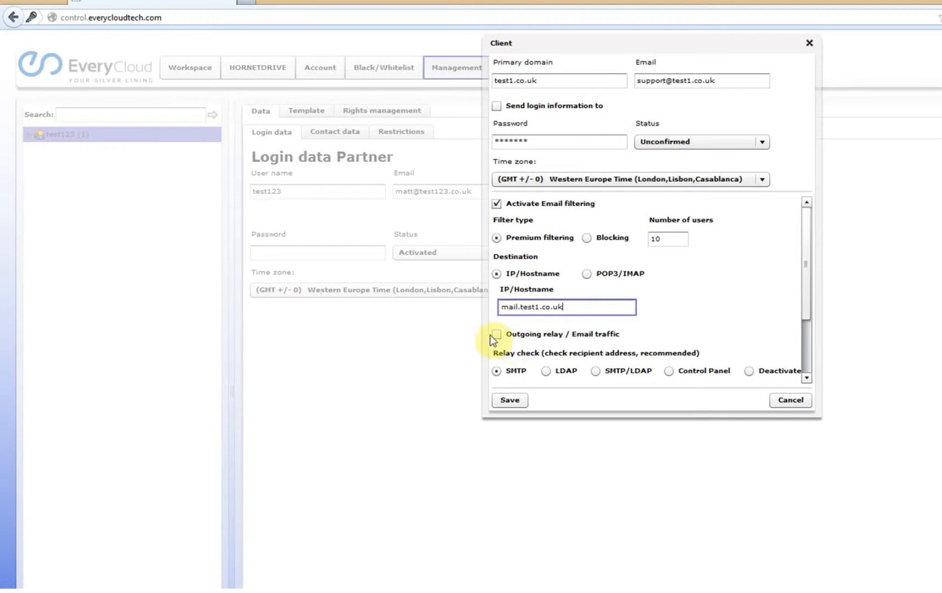
pyautogui.click(496, 335)
pyautogui.moveTo(809, 304); pyautogui.dragTo(810, 307)
pyautogui.click(516, 310)
pyautogui.write('1.1.1.1')
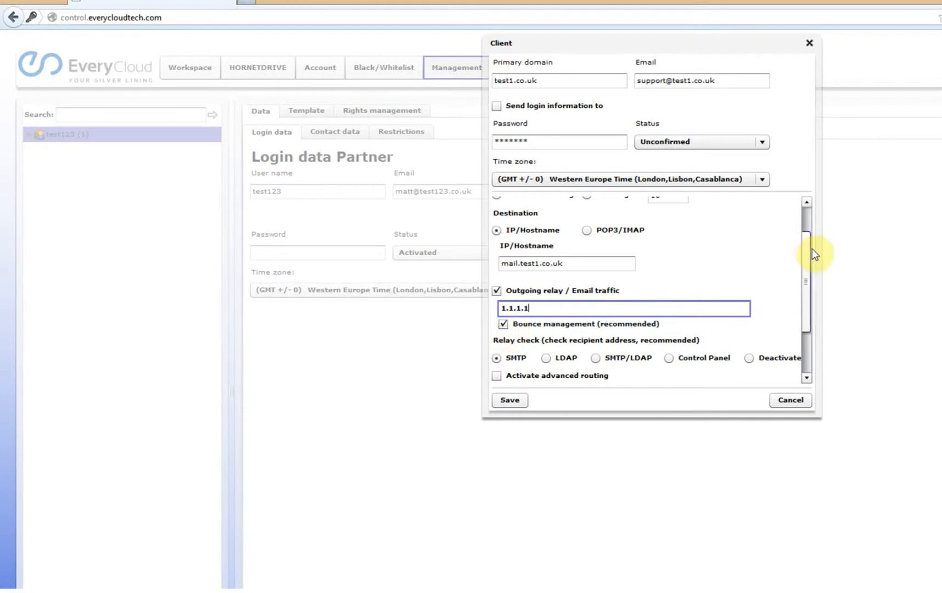
# Step: Tick Activate advanced routing, keeping On users selected
pyautogui.moveTo(807, 254); pyautogui.dragTo(806, 274)
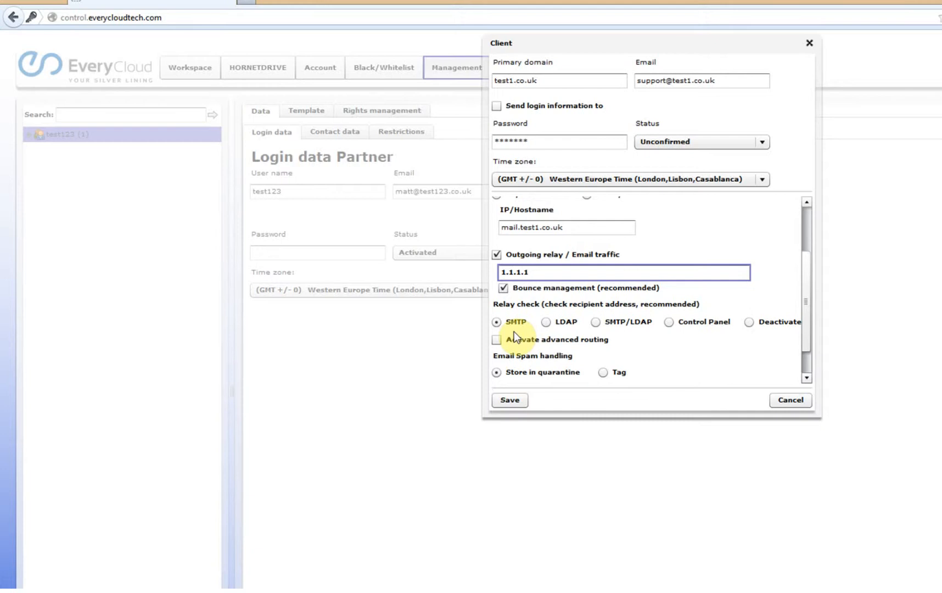
pyautogui.click(496, 340)
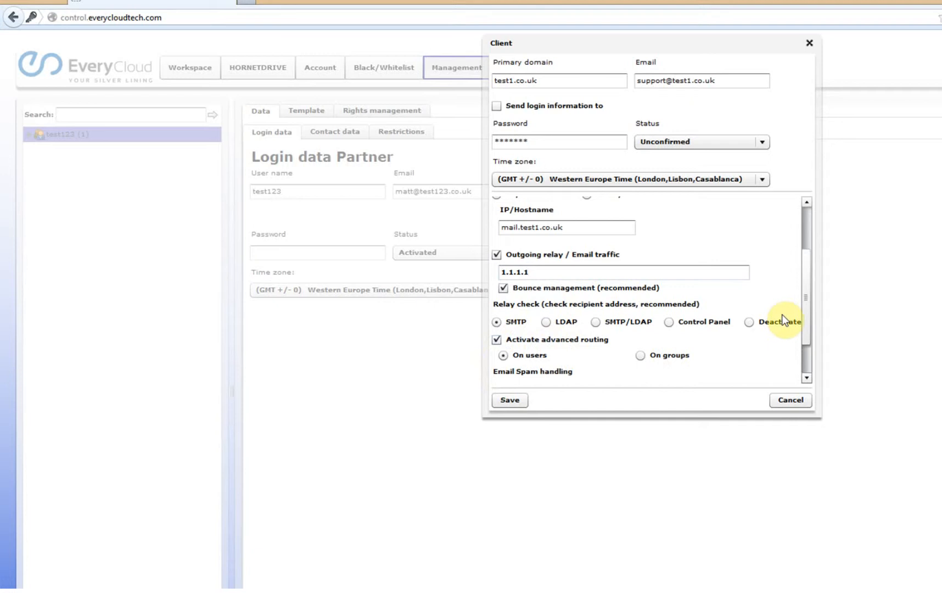
pyautogui.moveTo(802, 299); pyautogui.dragTo(801, 328)
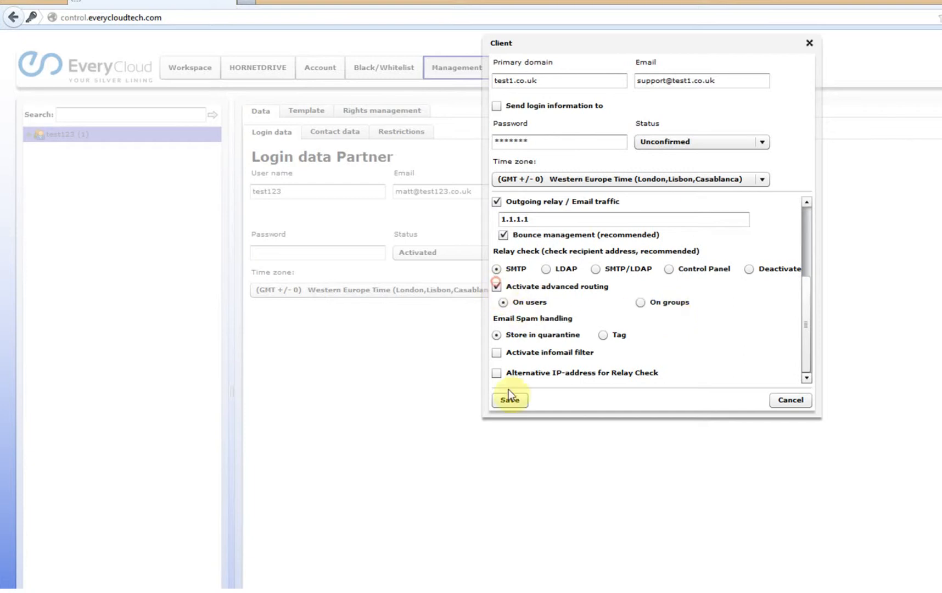
# Step: Activate the infomail filter, allow users to toggle it, and save the client
pyautogui.click(497, 352)
pyautogui.moveTo(810, 303); pyautogui.dragTo(805, 332)
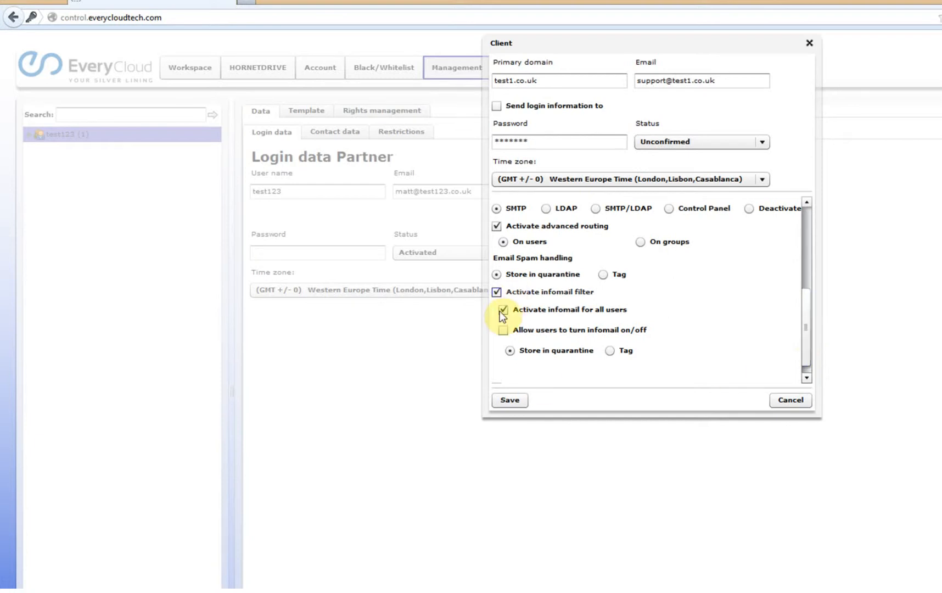
pyautogui.click(503, 331)
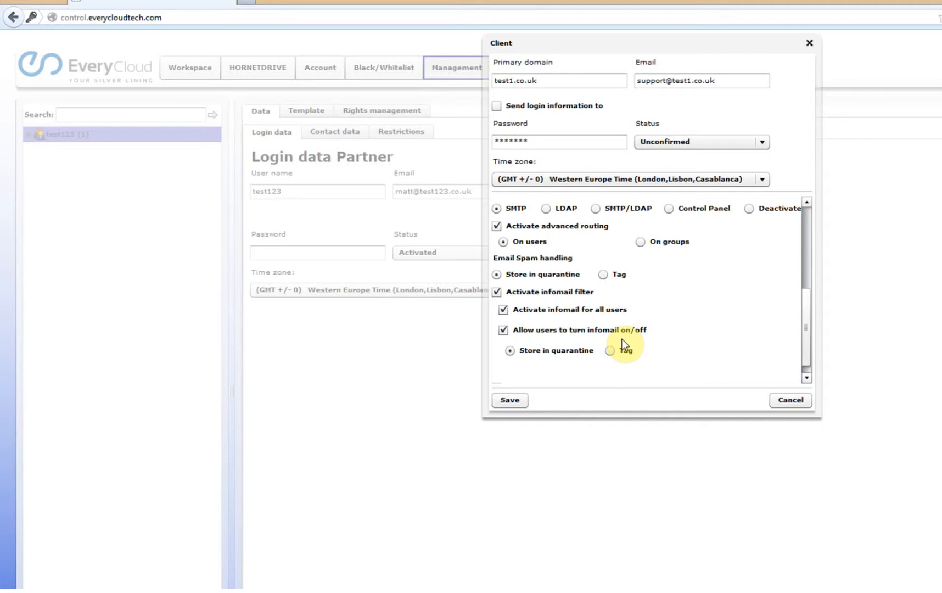
pyautogui.scroll(-2, 810, 316)
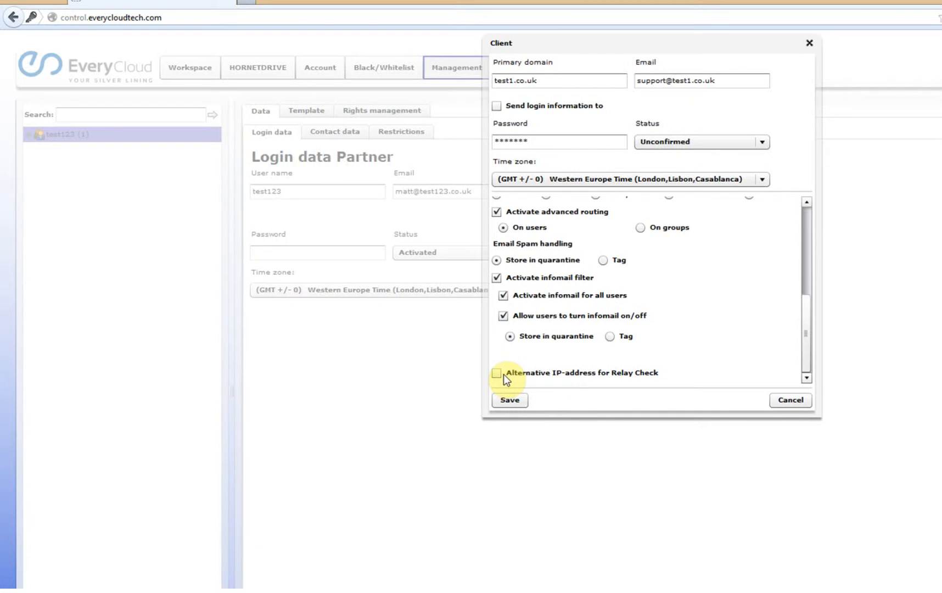
pyautogui.click(511, 402)
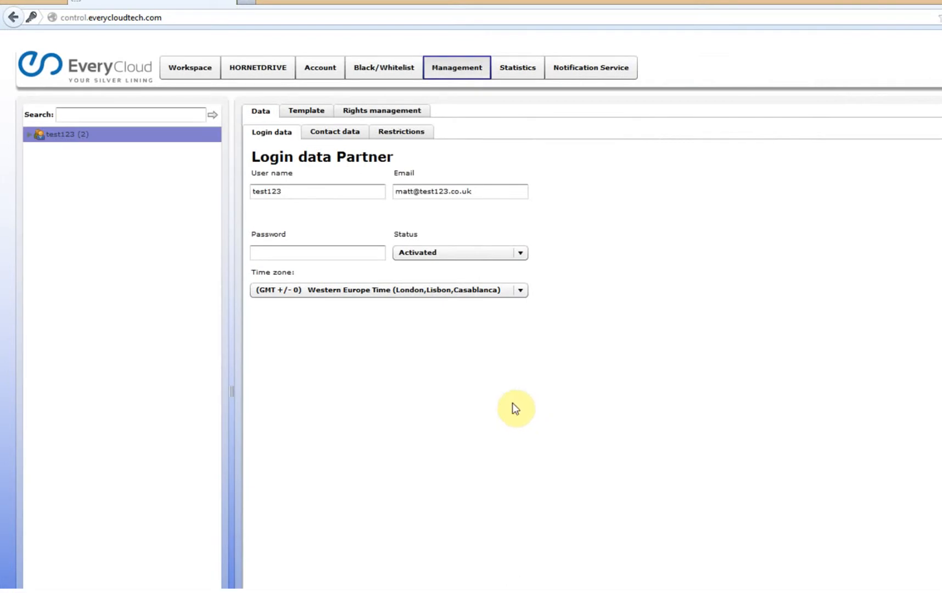
# Step: Expand the partner, client test1.co.uk and Domains, then open domain test1.co.uk's settings
pyautogui.click(30, 136)
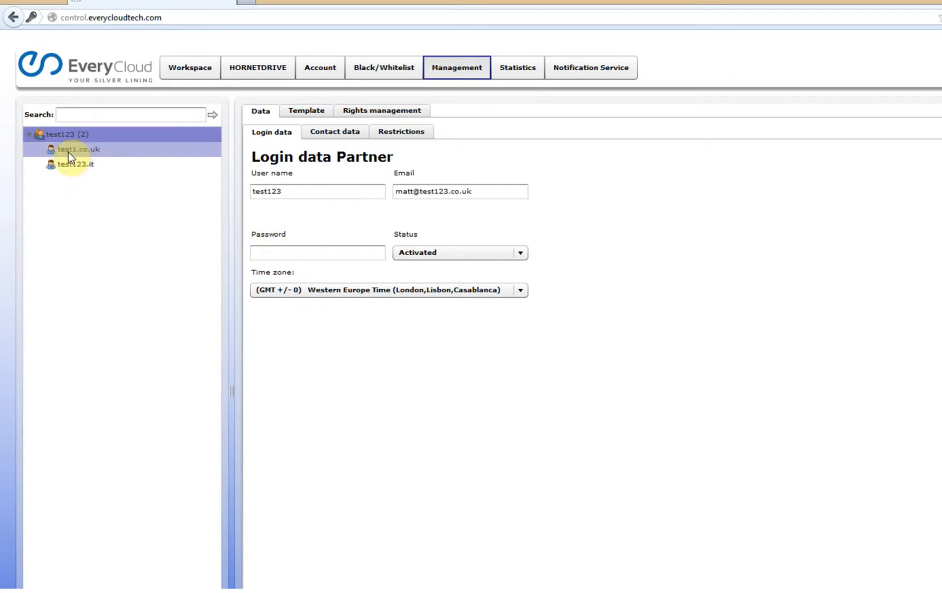
pyautogui.click(70, 149)
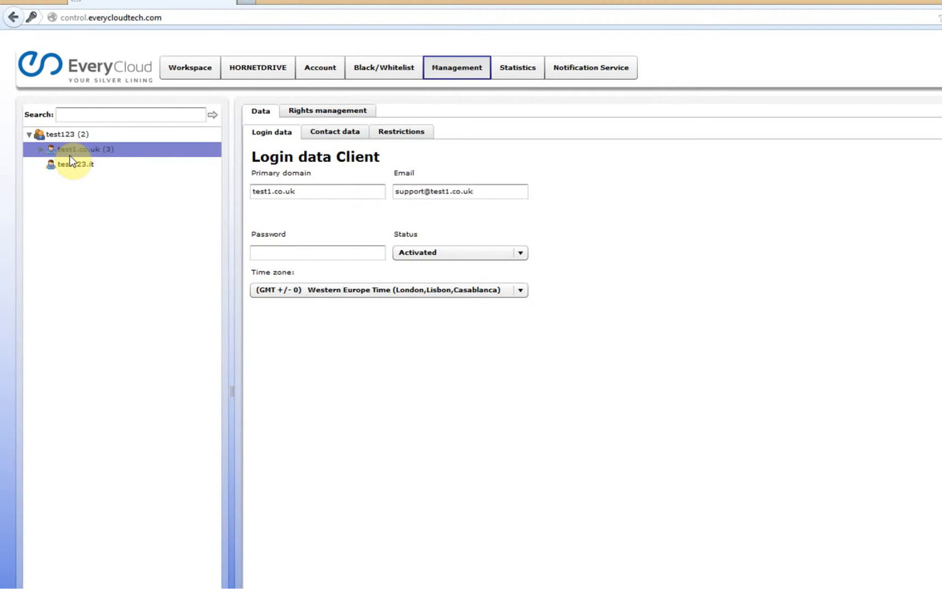
pyautogui.click(41, 149)
pyautogui.click(54, 164)
pyautogui.click(90, 182)
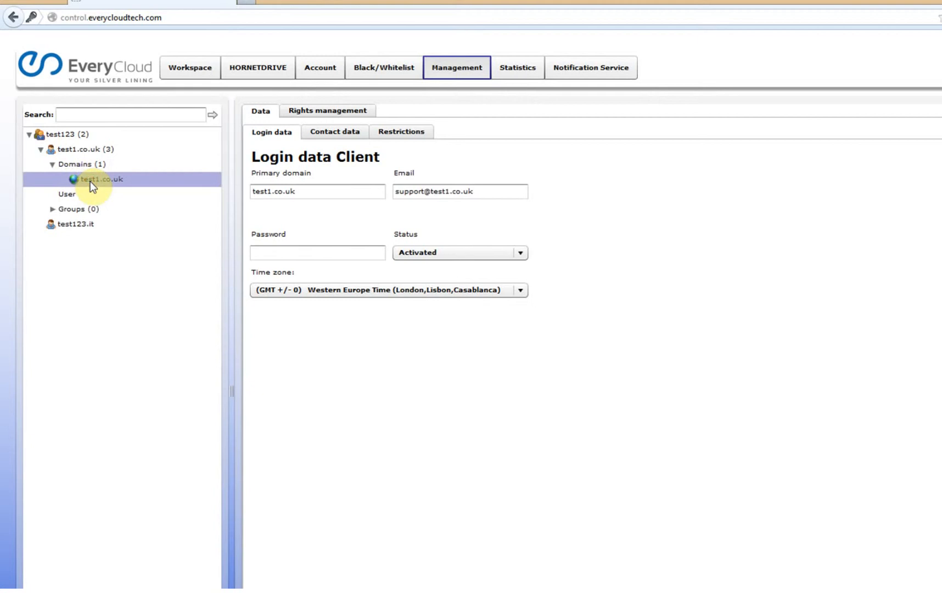
pyautogui.click(90, 181)
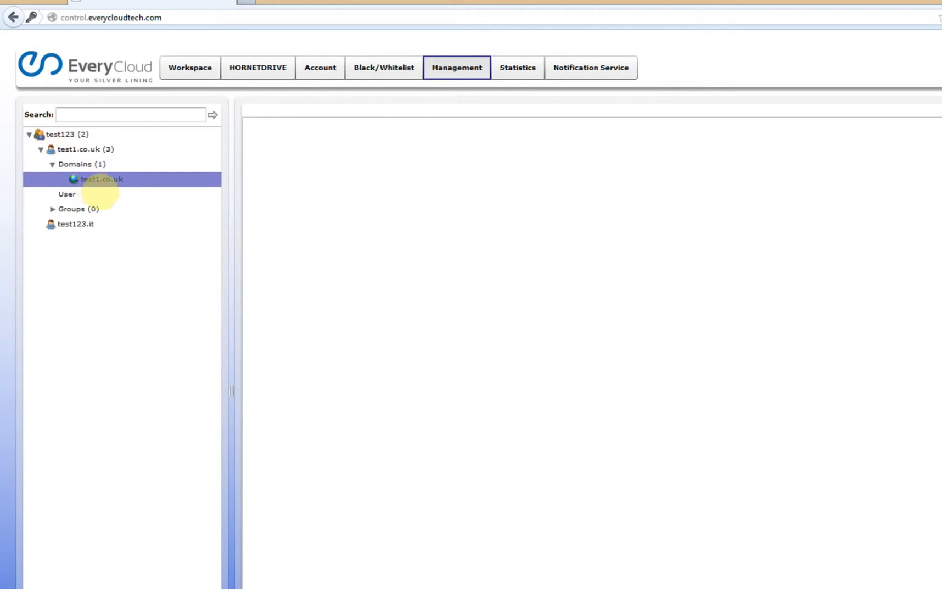